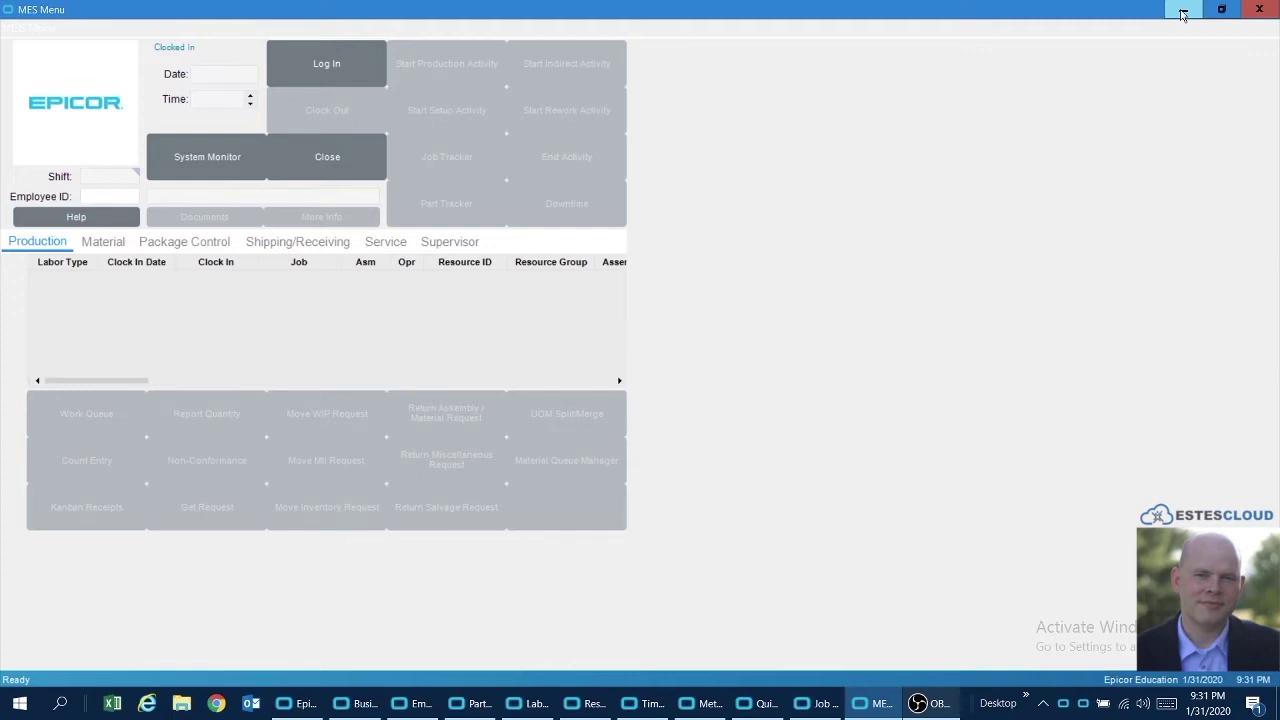
- Log in with the employee ID on shift 2 and bring up the Work Queue
text(breakes)
key(Return)
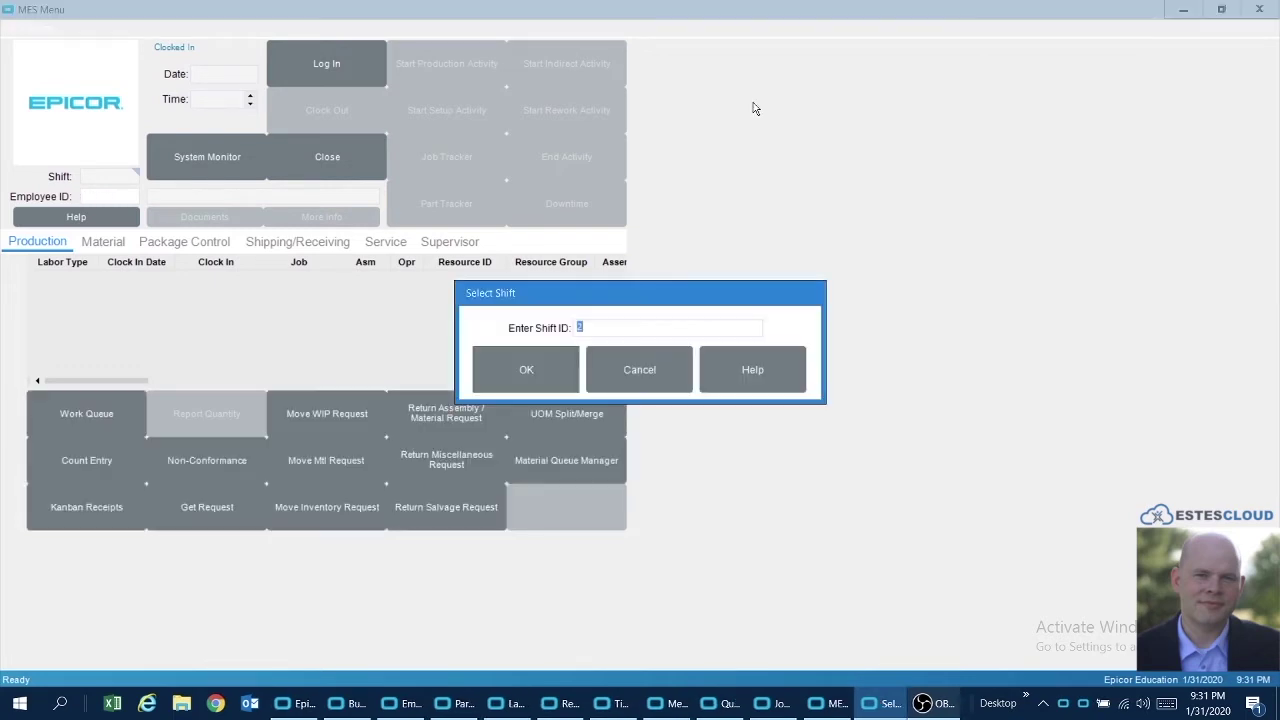
click(558, 362)
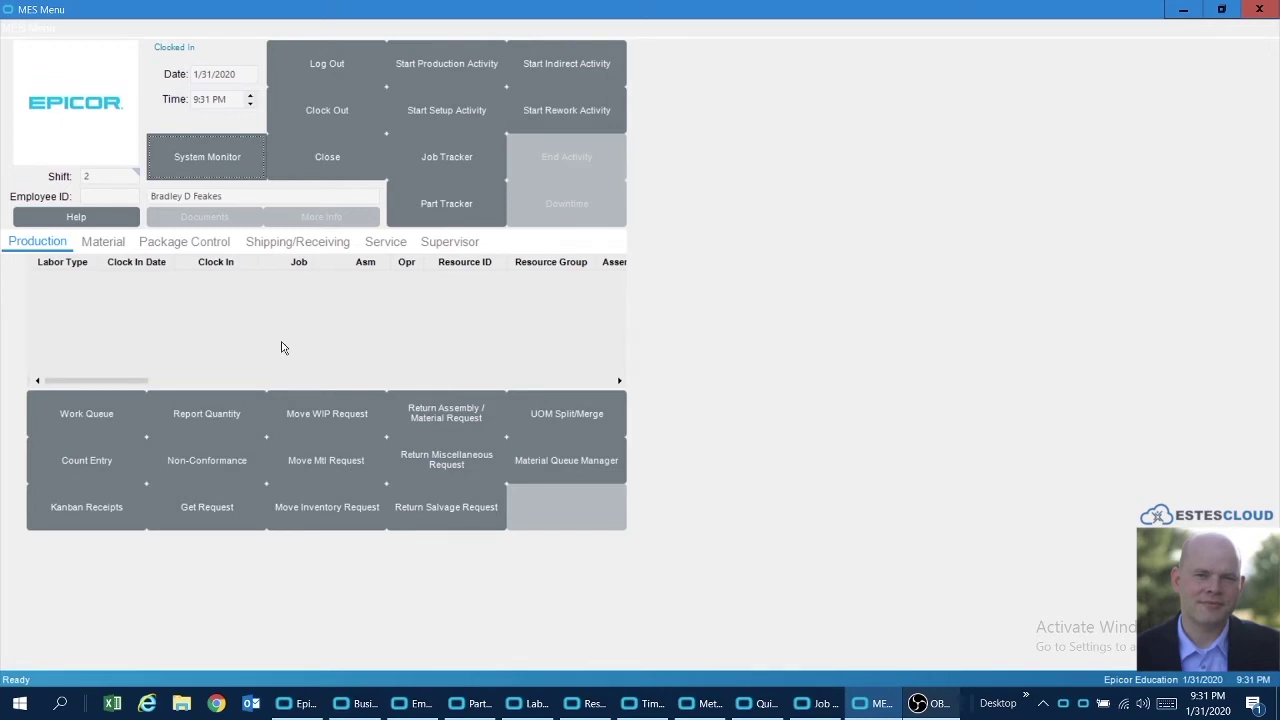
click(101, 413)
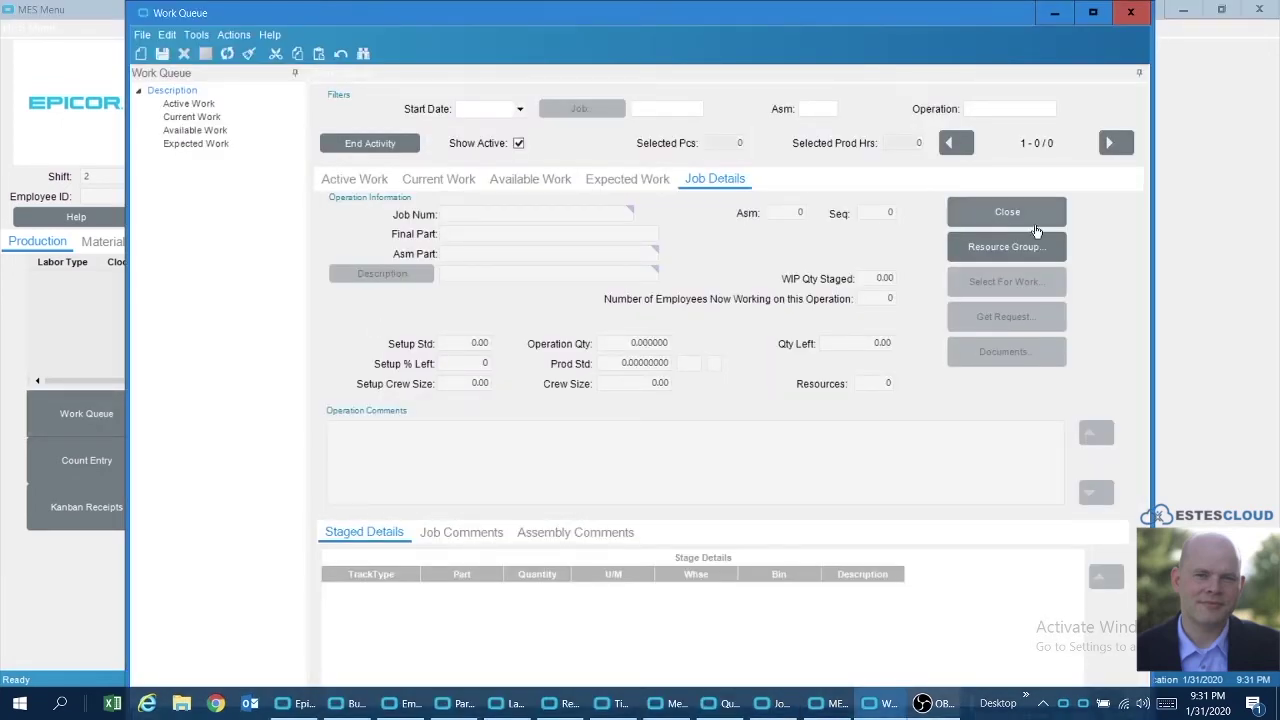
- Set the work queue's resource group to Asm Blue Cell
click(1008, 248)
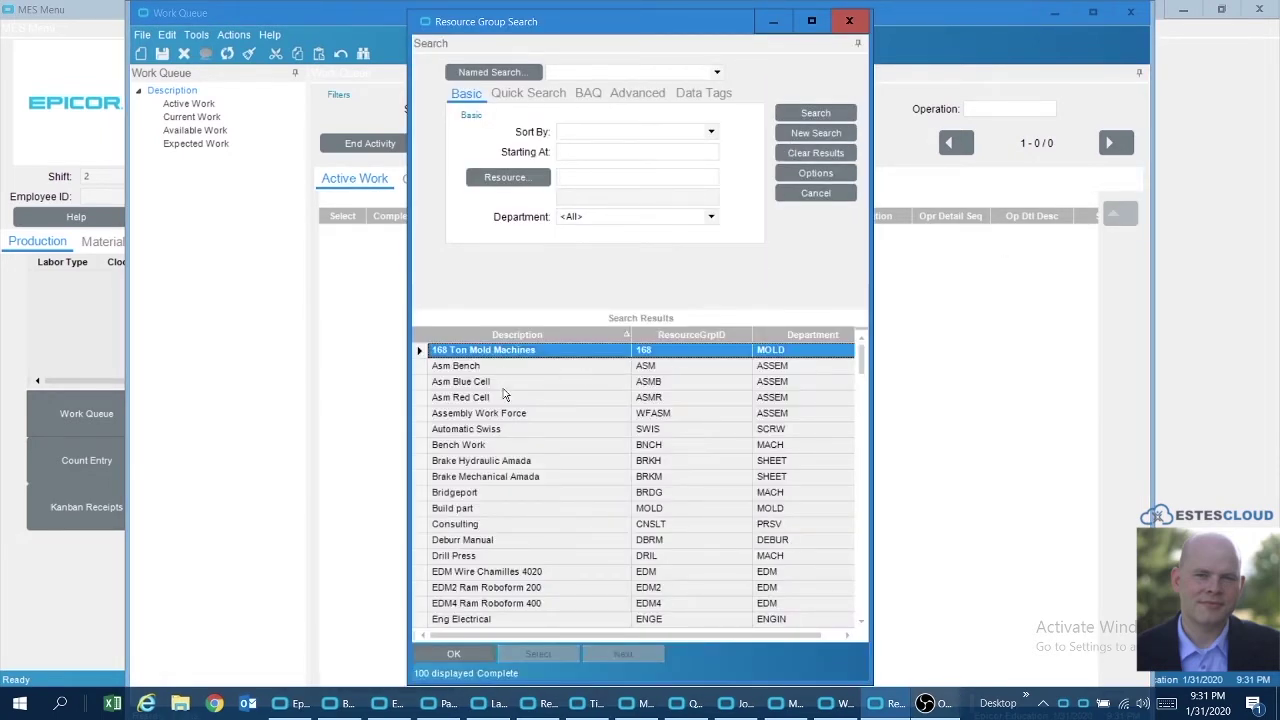
click(504, 386)
click(453, 653)
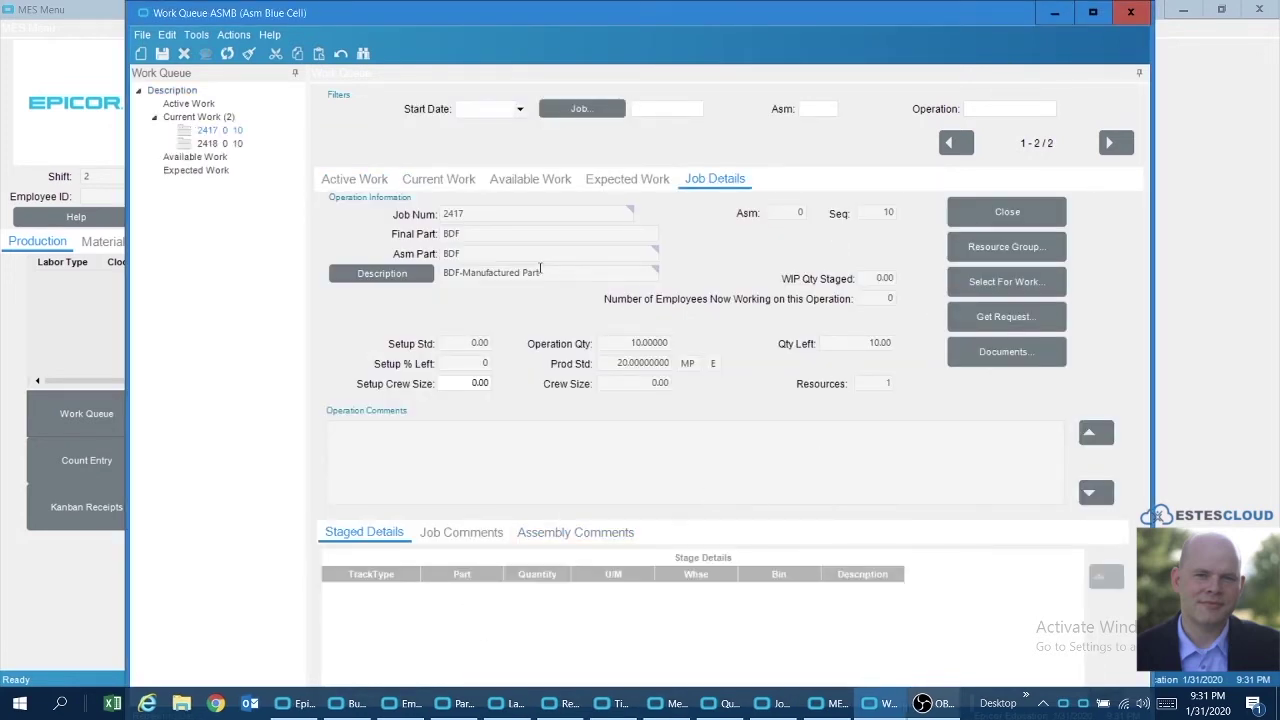
- Start production activity on jobs 2417 and 2418 together and view them as active work
click(442, 181)
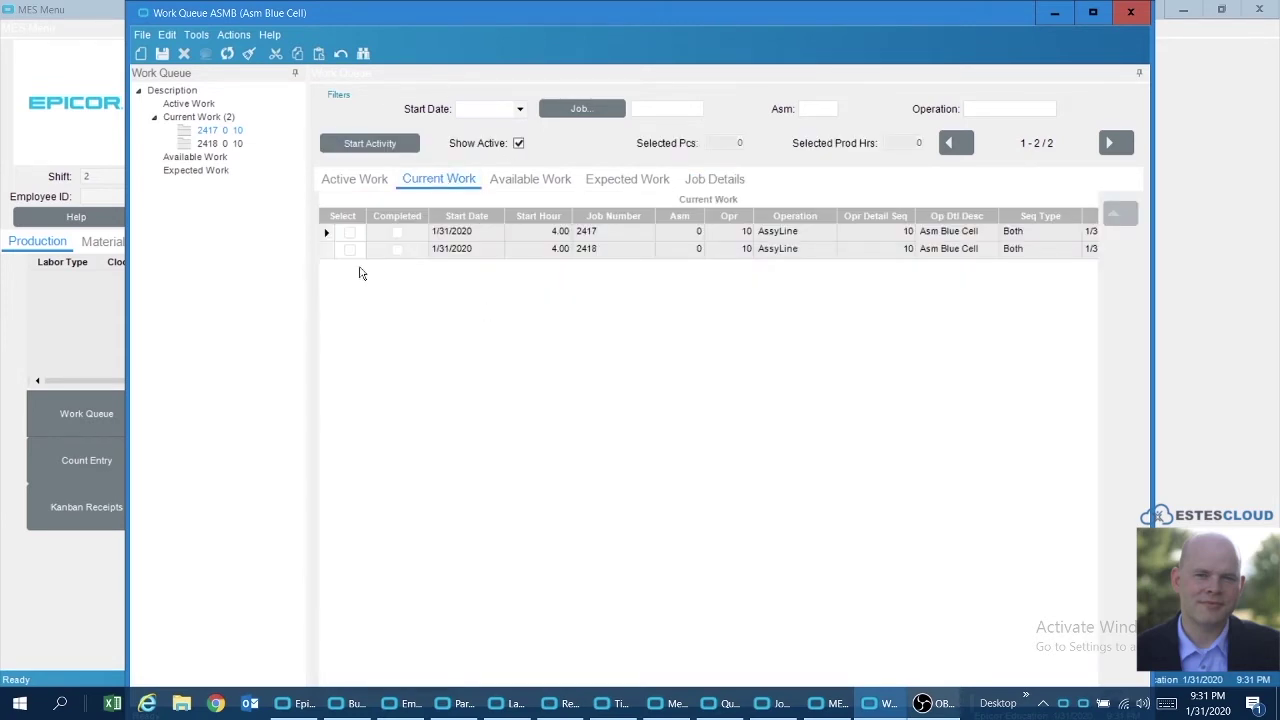
click(350, 232)
click(350, 249)
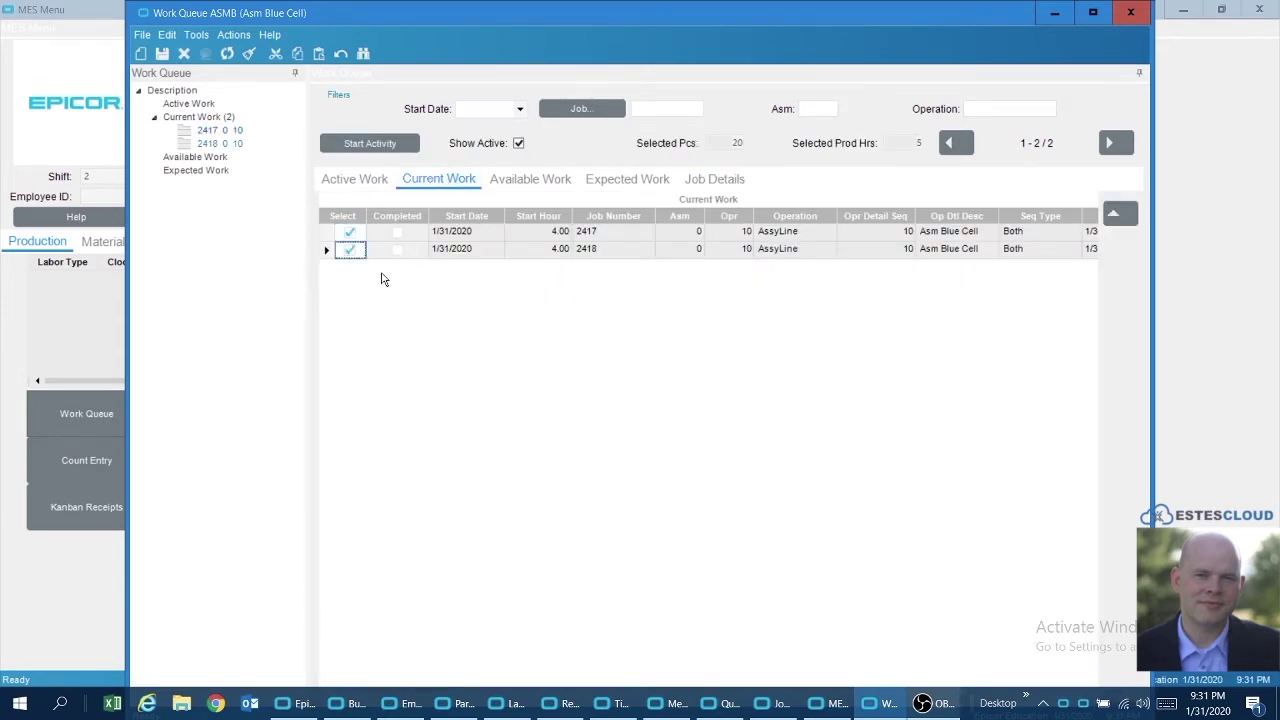
click(373, 143)
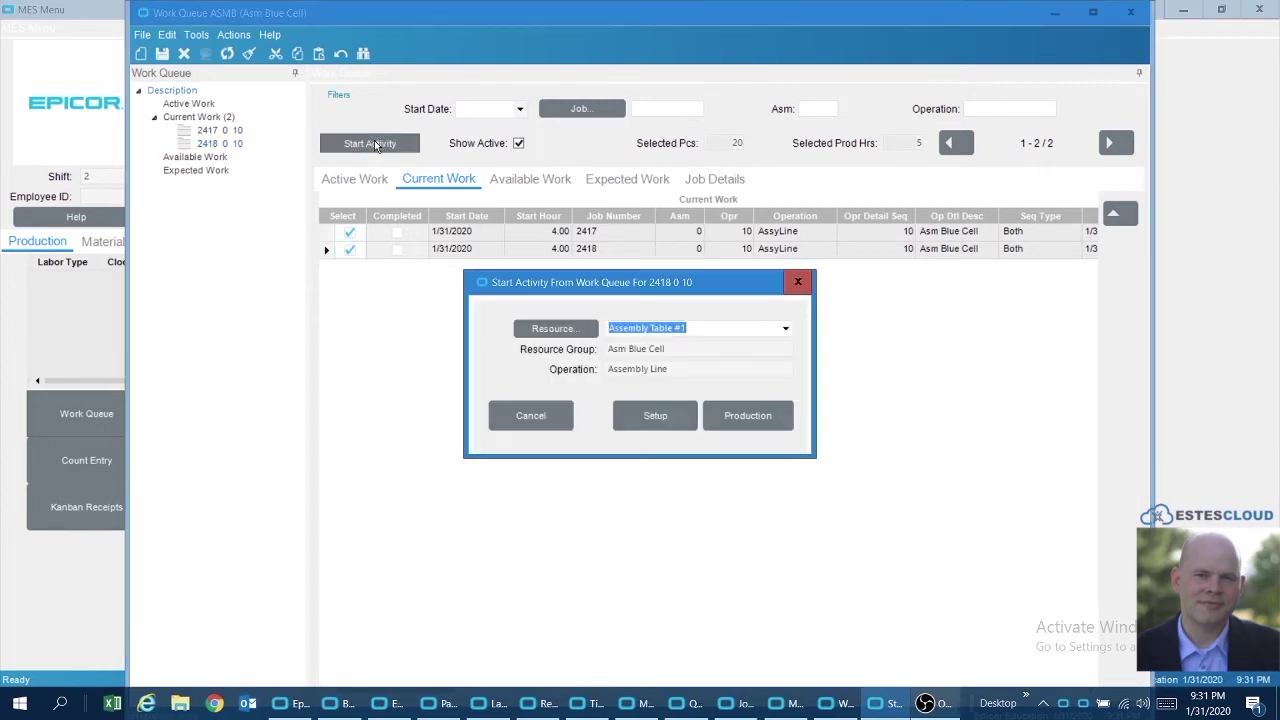
click(753, 418)
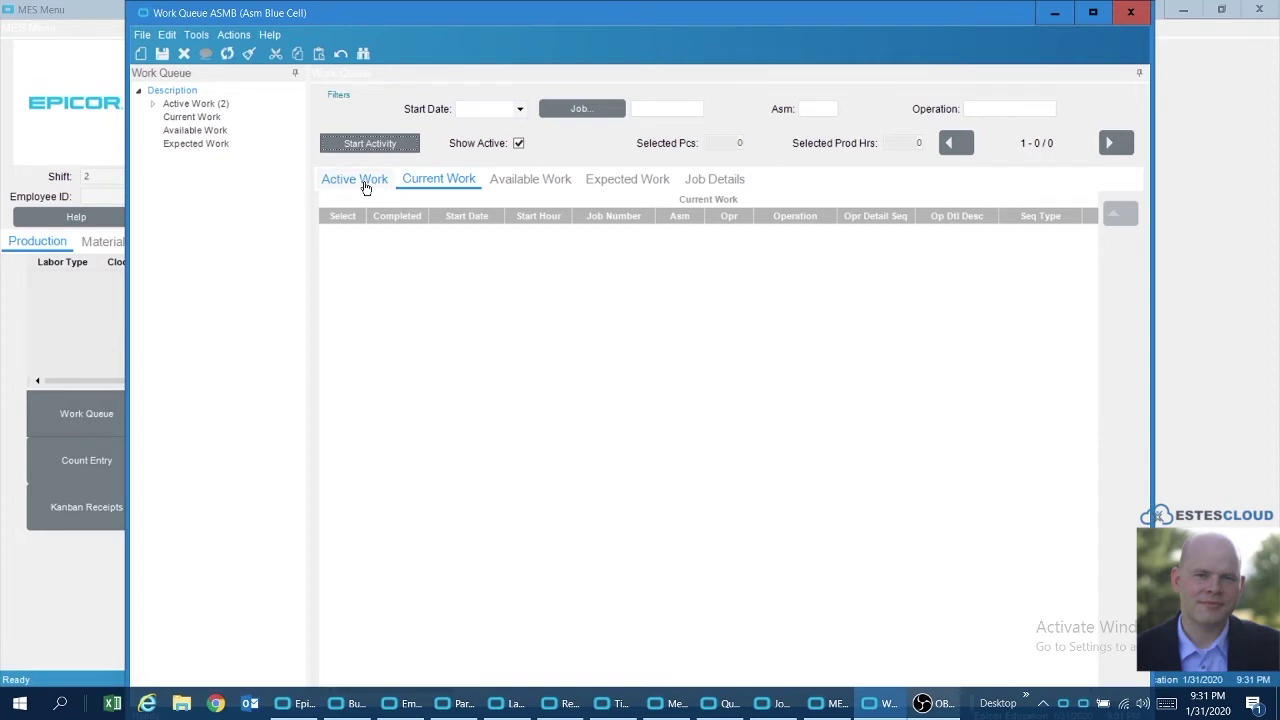
click(366, 188)
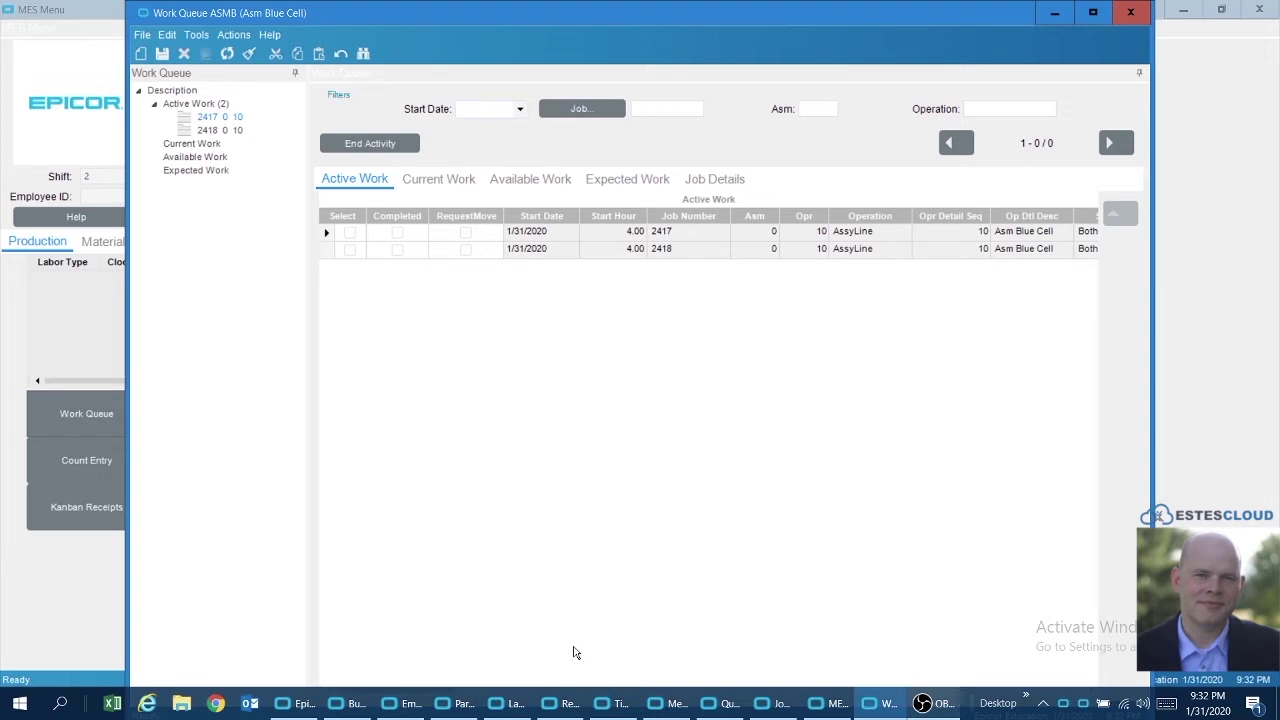
- Bring up the Part Maintenance record for part BDF01
click(455, 703)
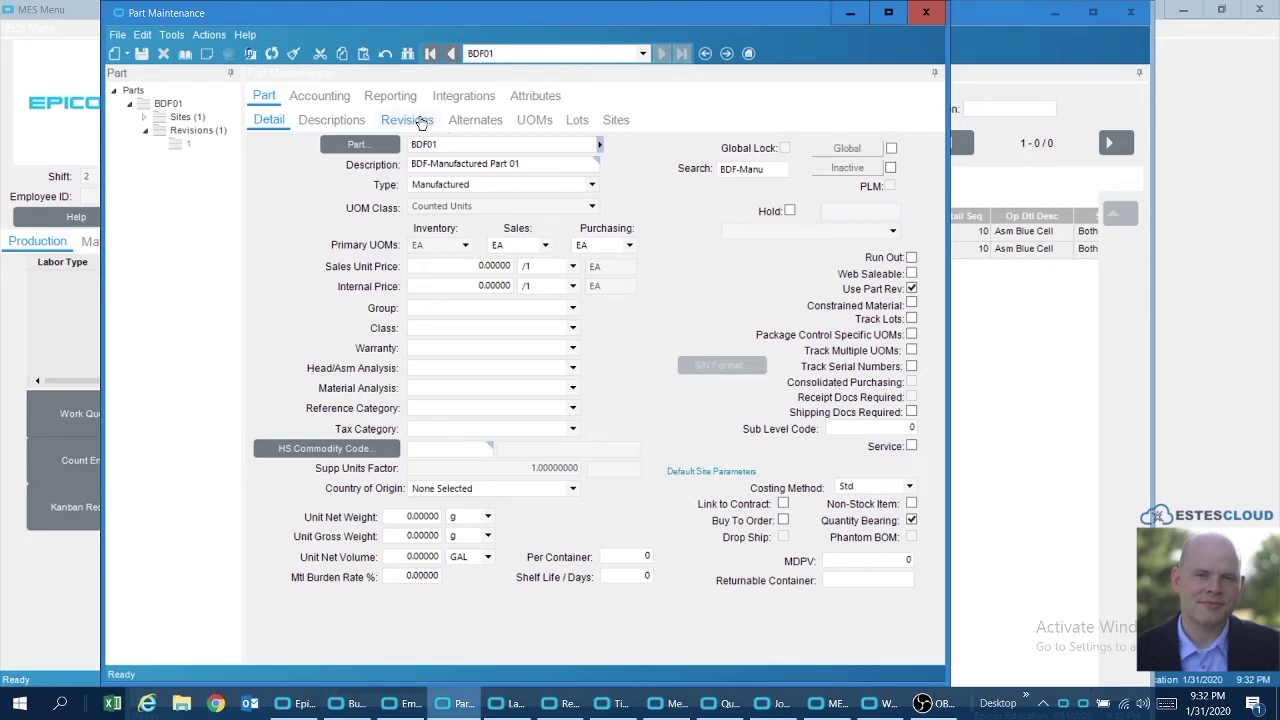
- Check BDF01's operation 10 AssyLine standard of 10 minutes per piece in Method Tracker
click(421, 121)
click(413, 185)
right_click(413, 185)
mouse_move(471, 194)
click(657, 242)
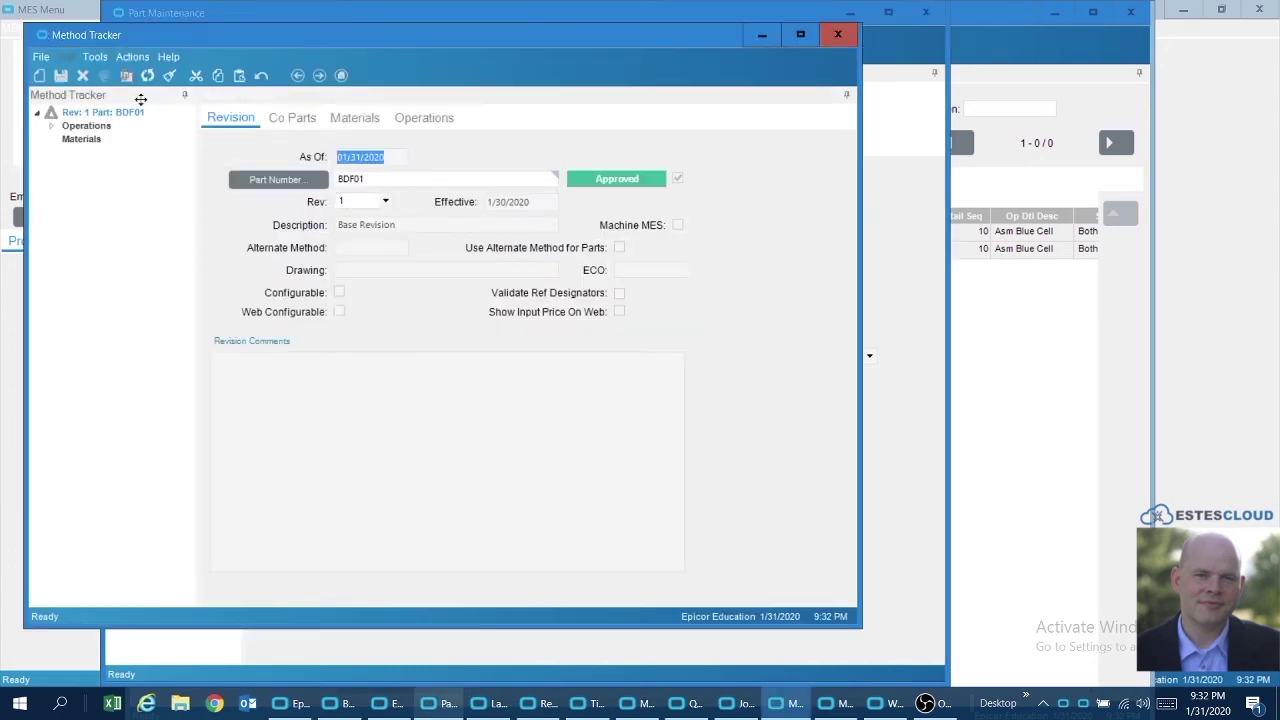
click(54, 128)
click(131, 141)
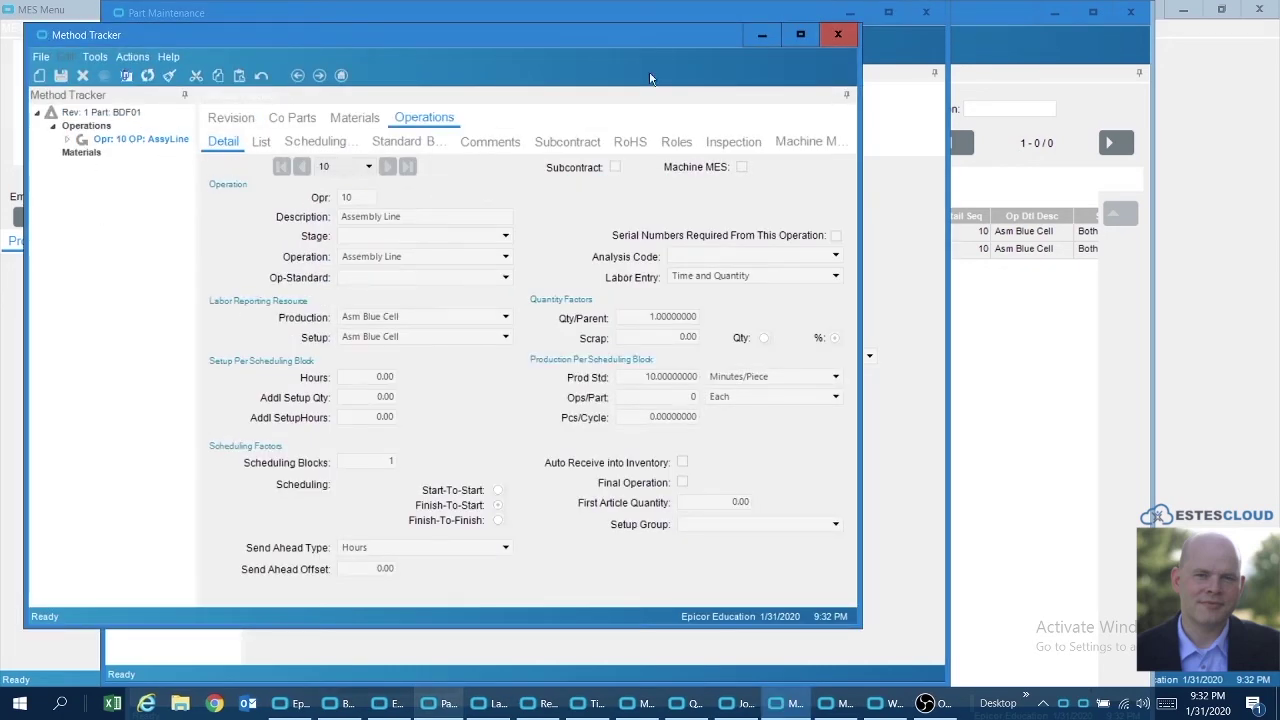
click(837, 37)
click(849, 13)
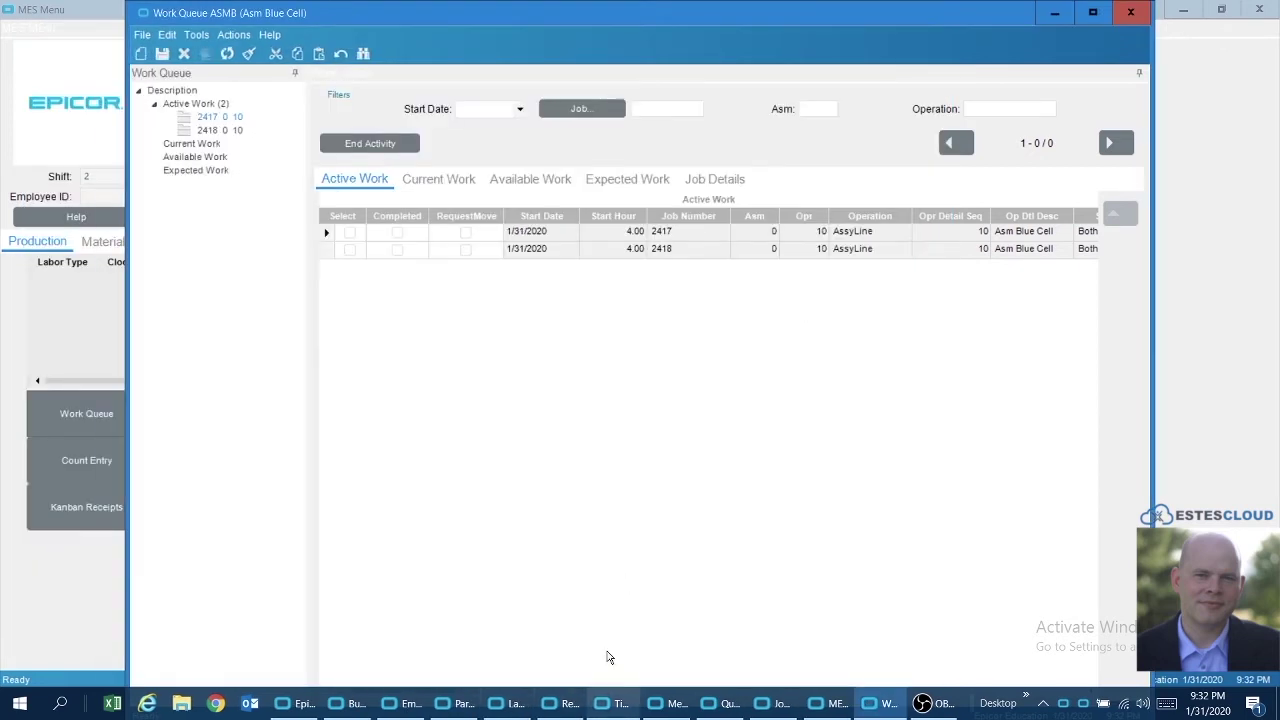
- Compare jobs 2417 and 2418 in Job Entry: operation 10 standards of 20 and 10 minutes per piece
click(780, 703)
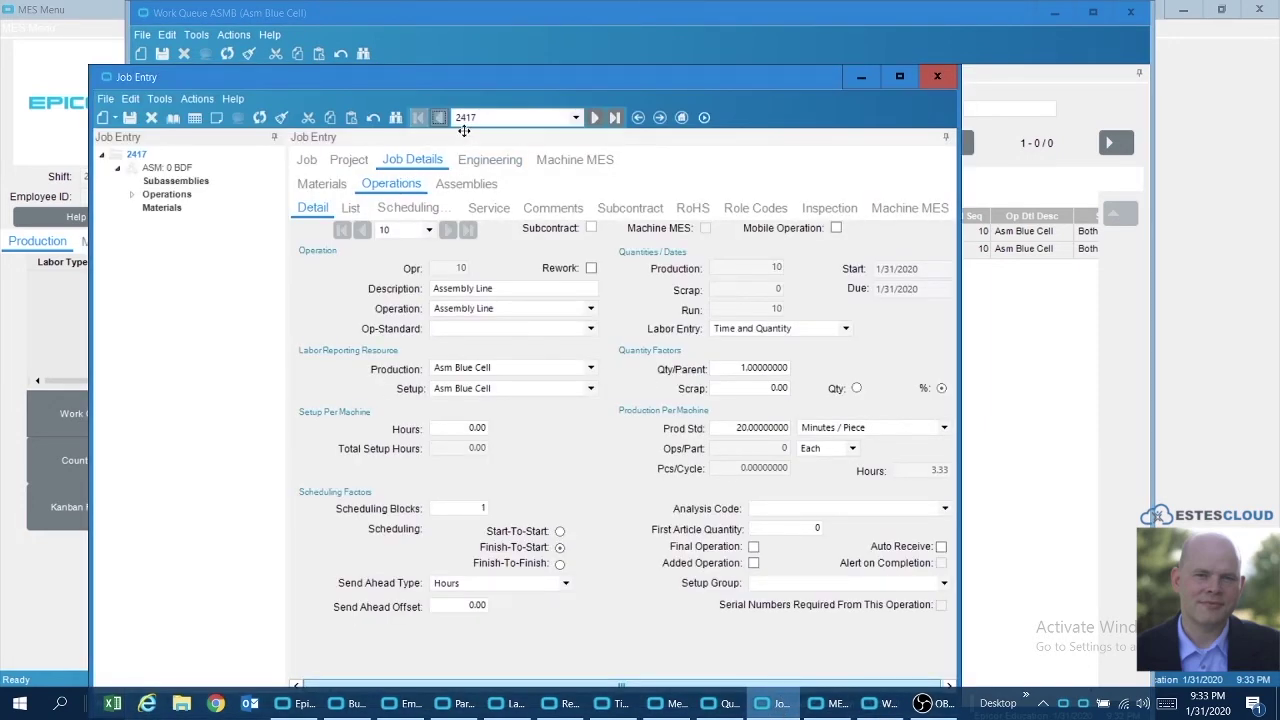
click(602, 117)
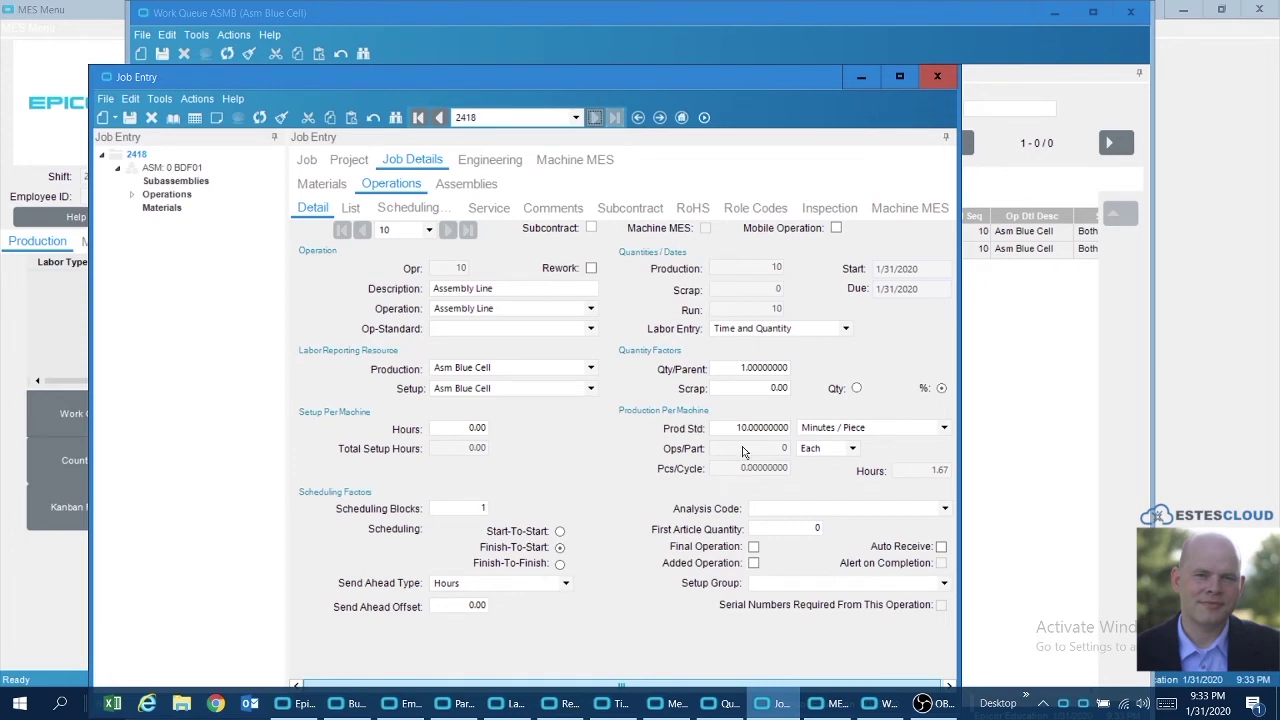
click(439, 118)
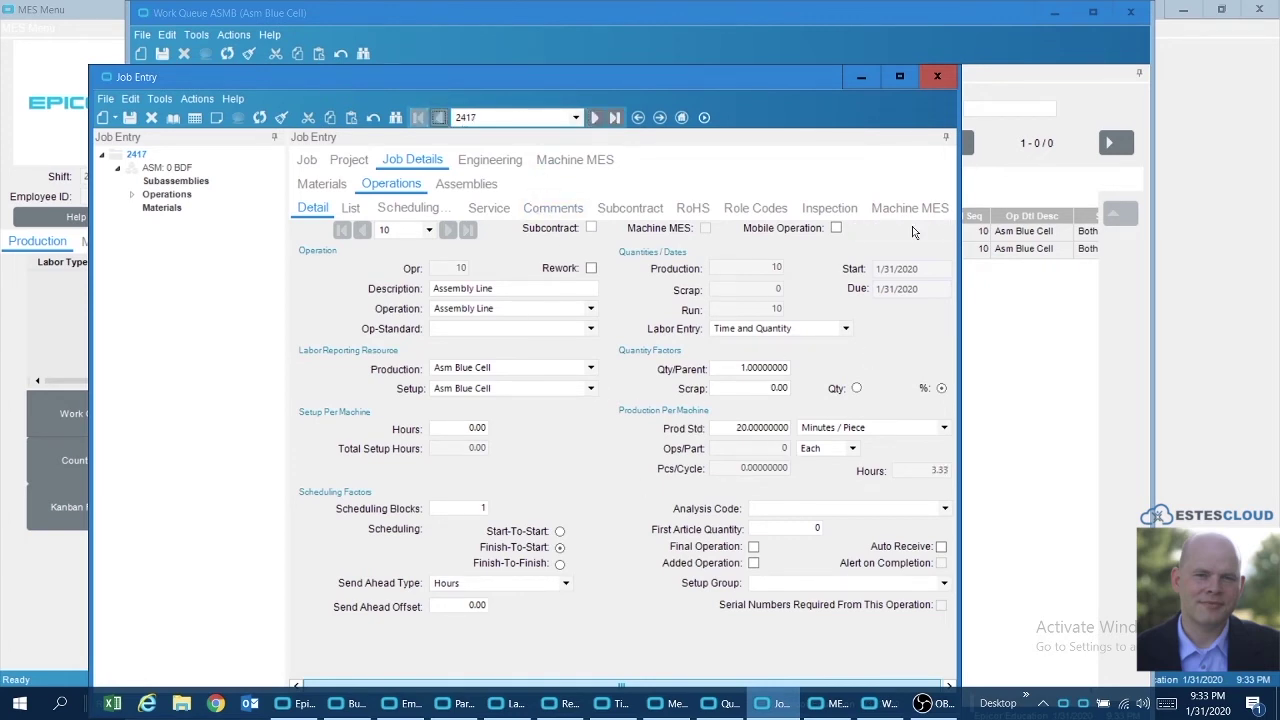
click(312, 164)
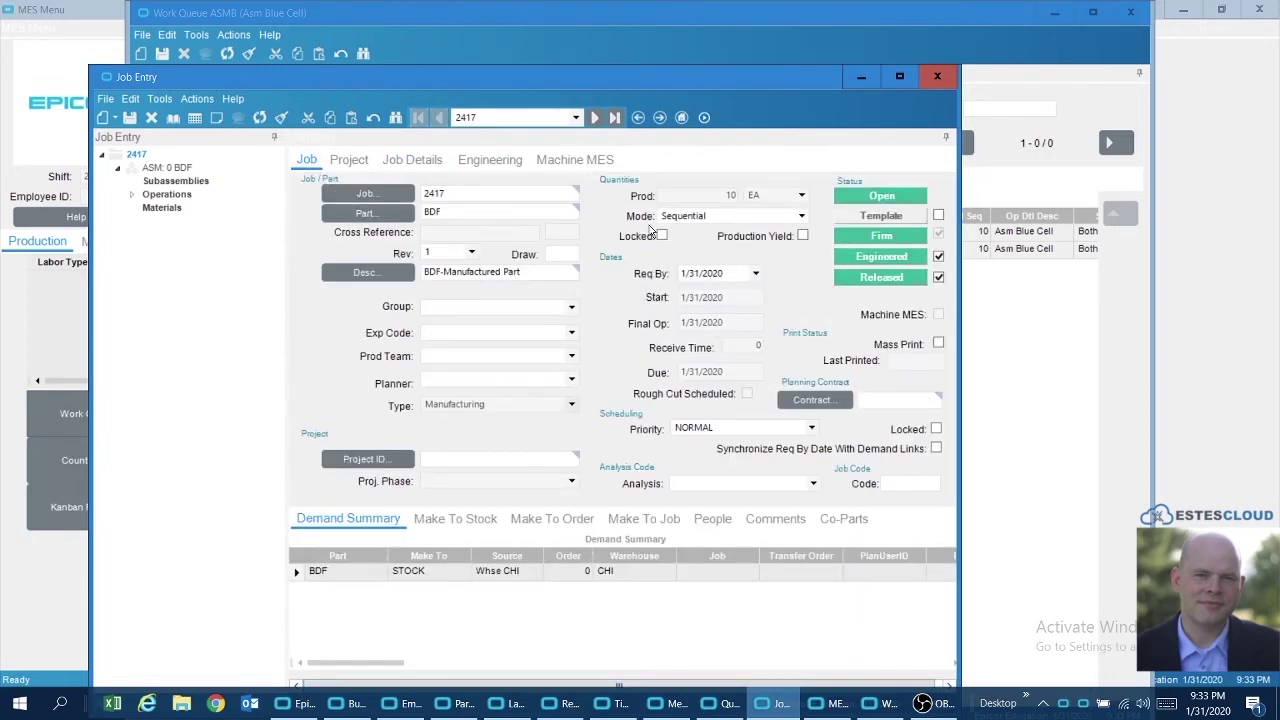
click(594, 118)
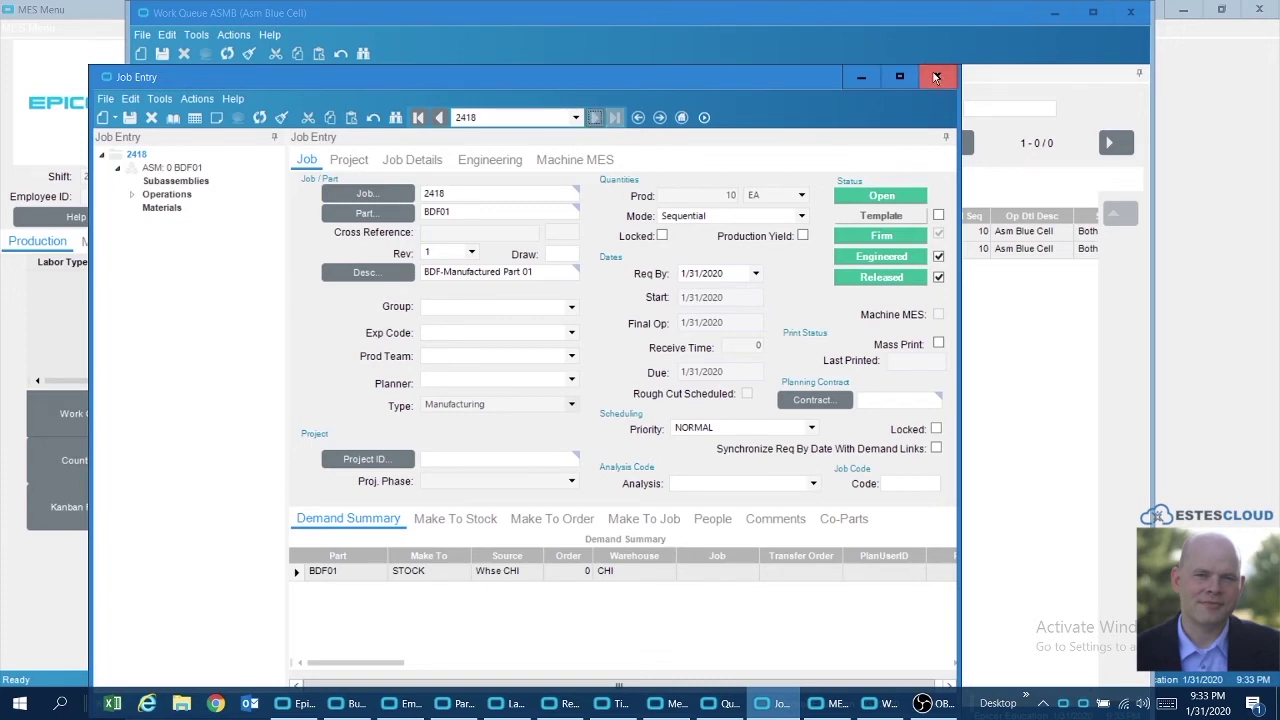
click(866, 80)
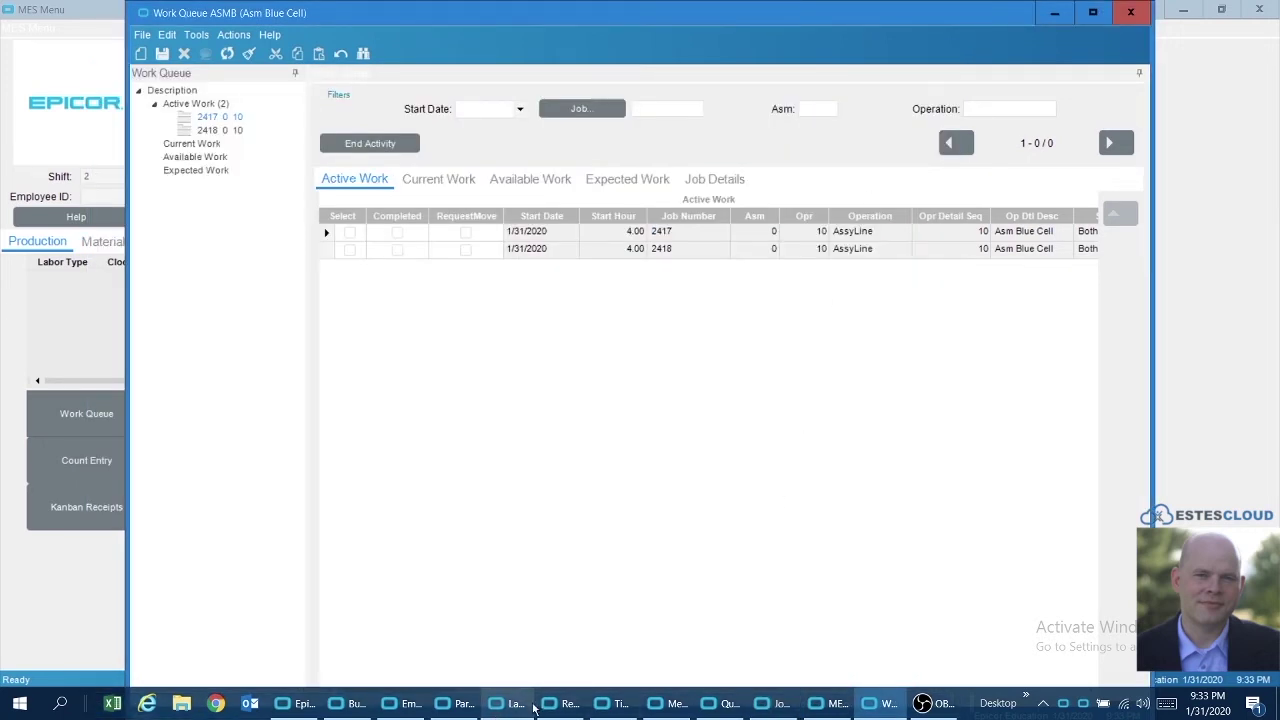
- Review the employee's 40.00 labor rate and Asm Blue Cell's 100% burden rates
click(405, 706)
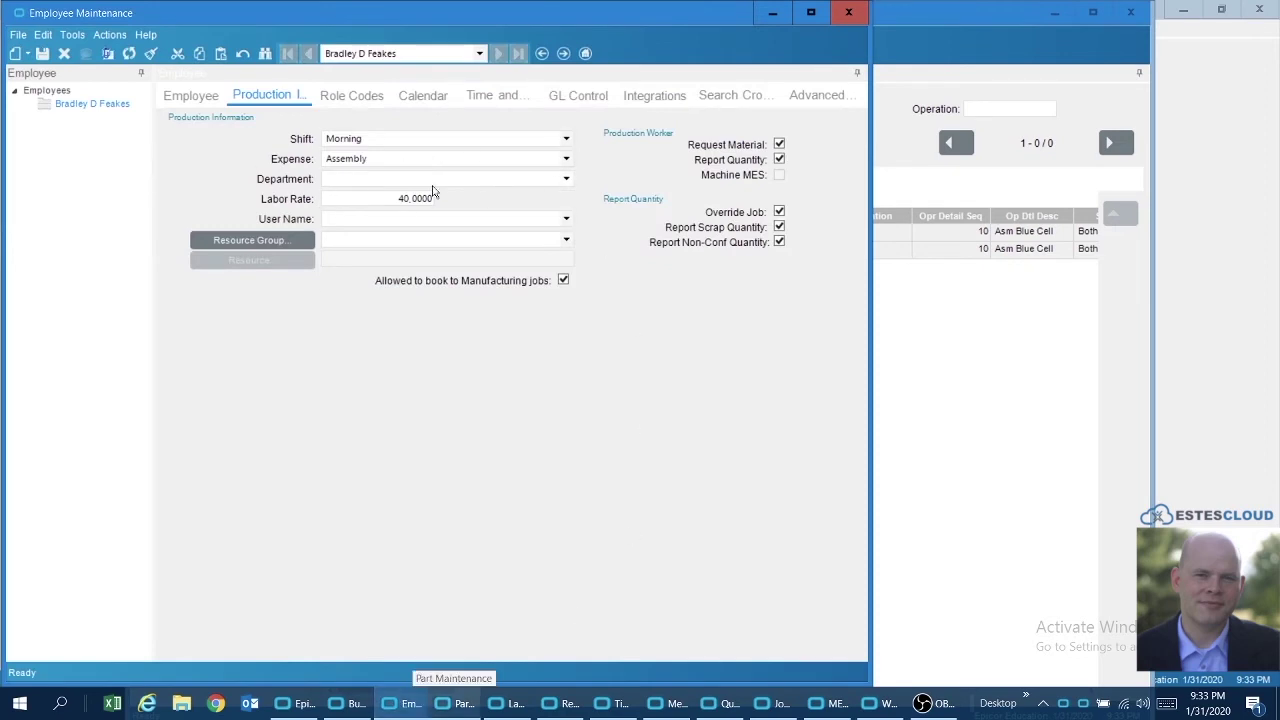
click(772, 12)
click(562, 705)
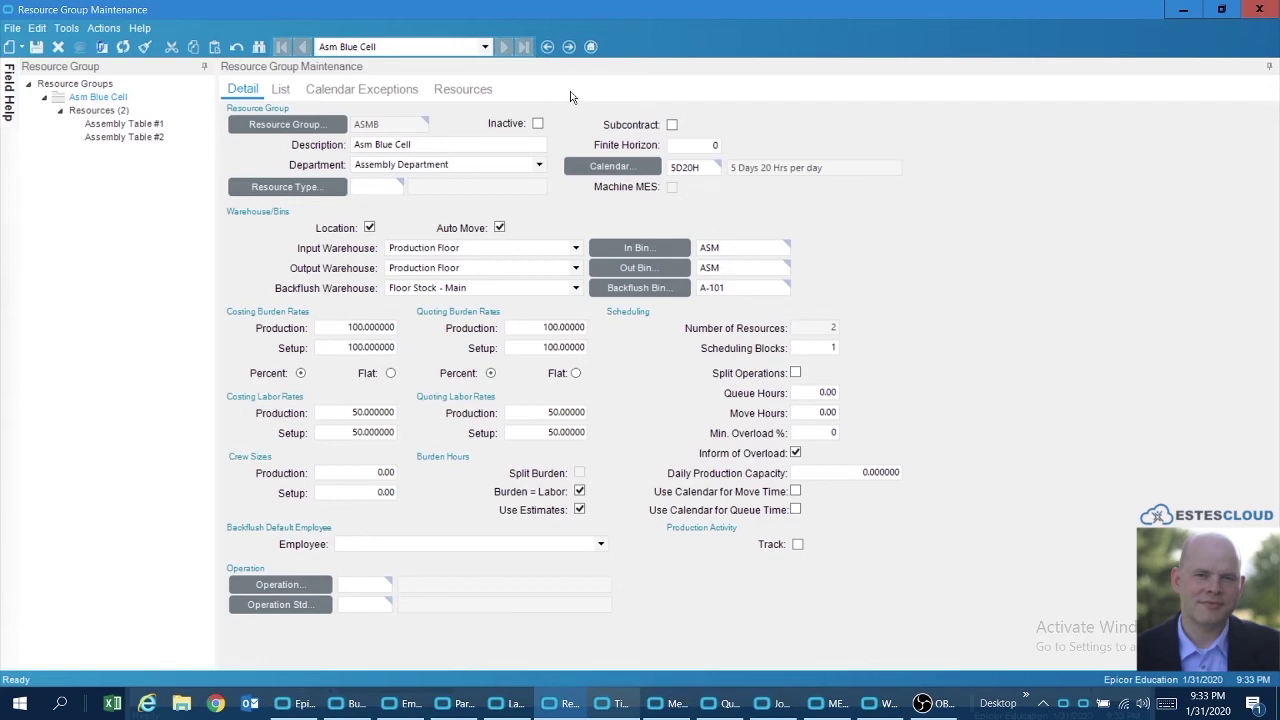
click(1185, 11)
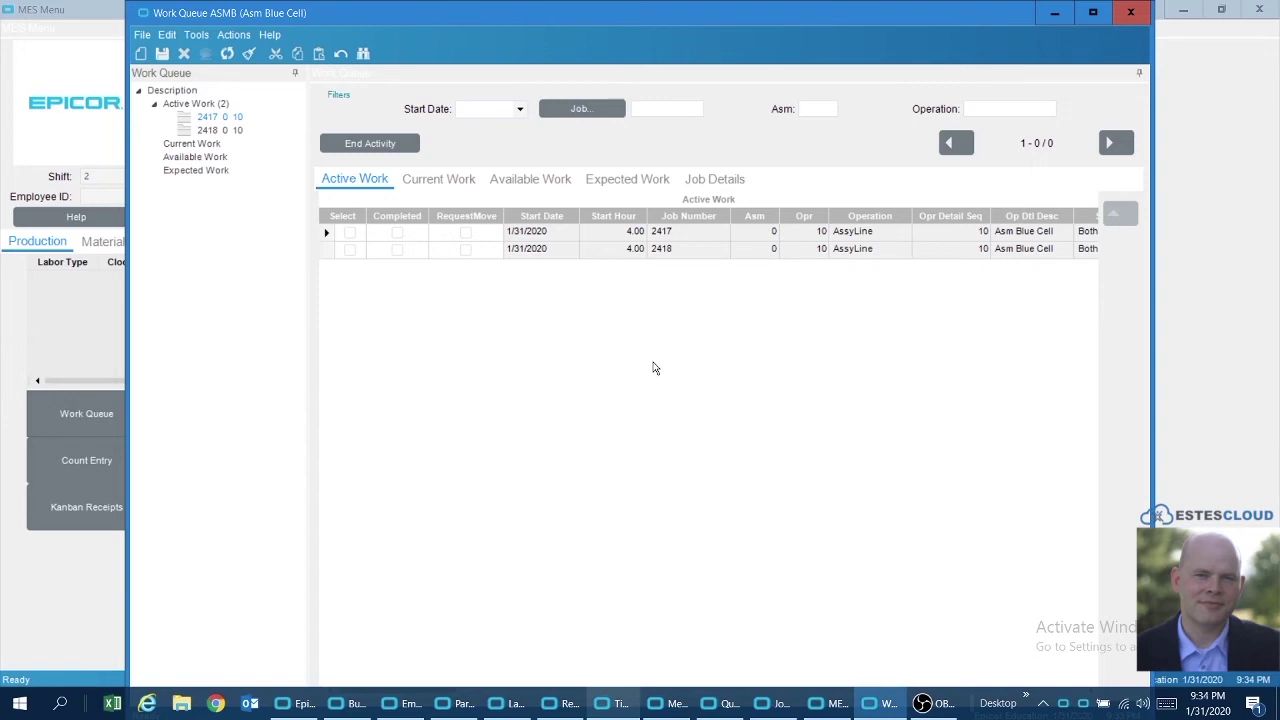
- End production on jobs 2417 and 2418 together and bring up the Labor Details dashboard
click(351, 233)
click(350, 250)
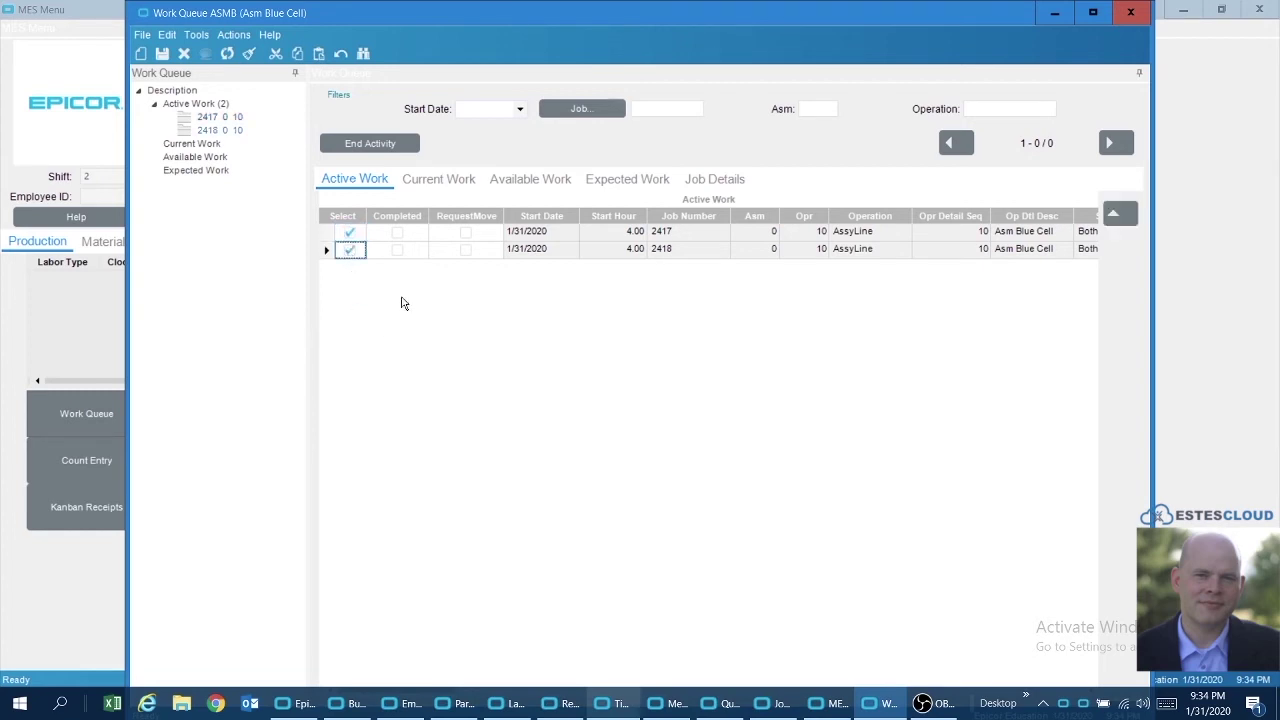
click(357, 145)
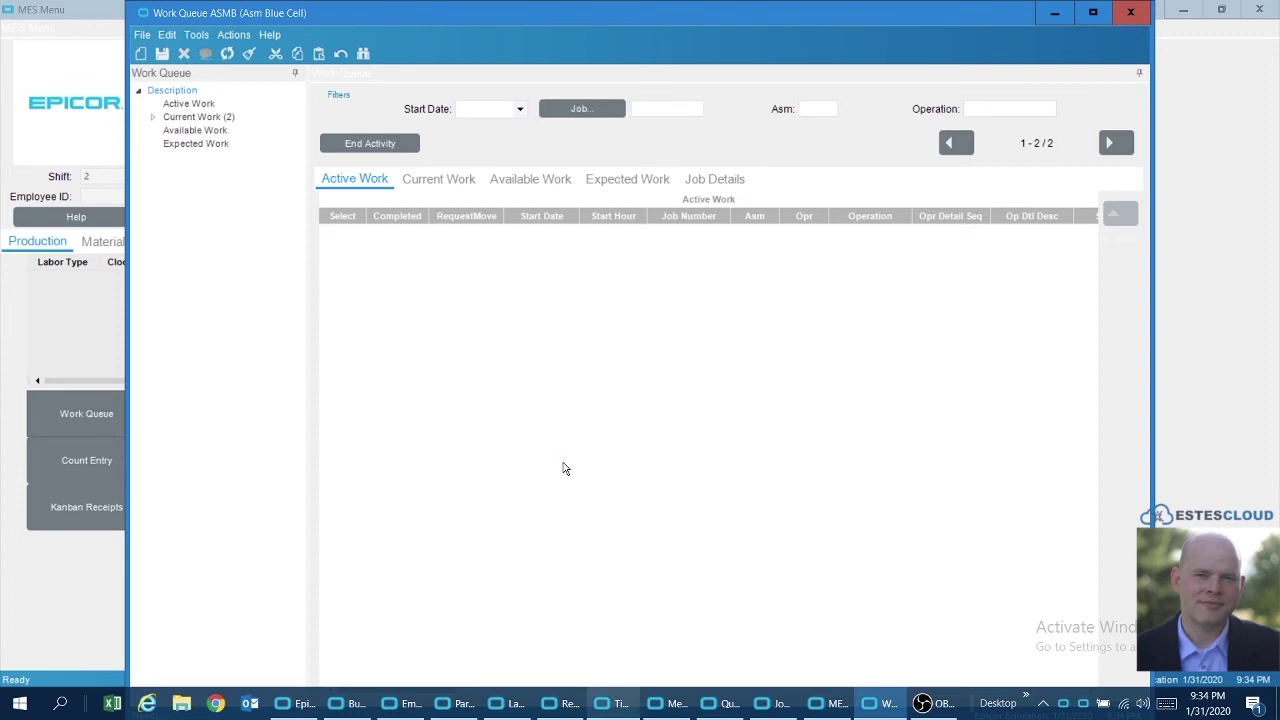
click(510, 704)
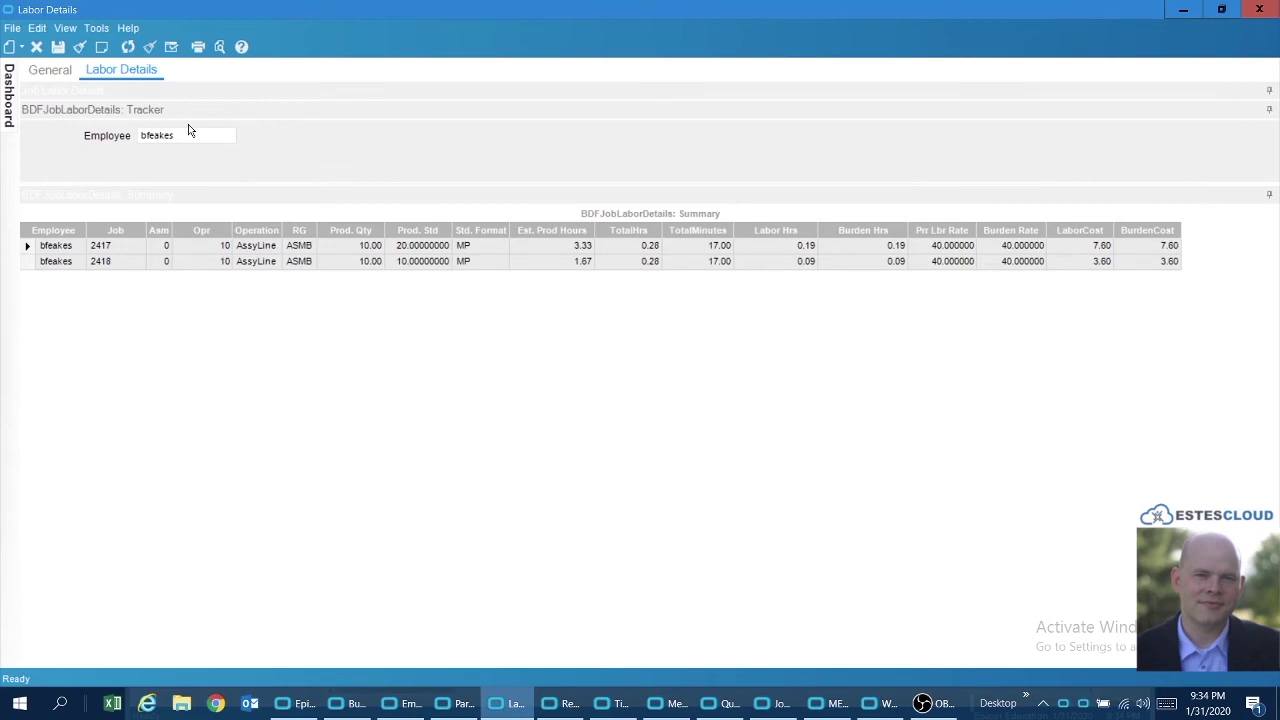
- Refresh Labor Details to show jobs 2417 and 2418 at 0.06 hours, costing 1.20 and 0.80
click(128, 47)
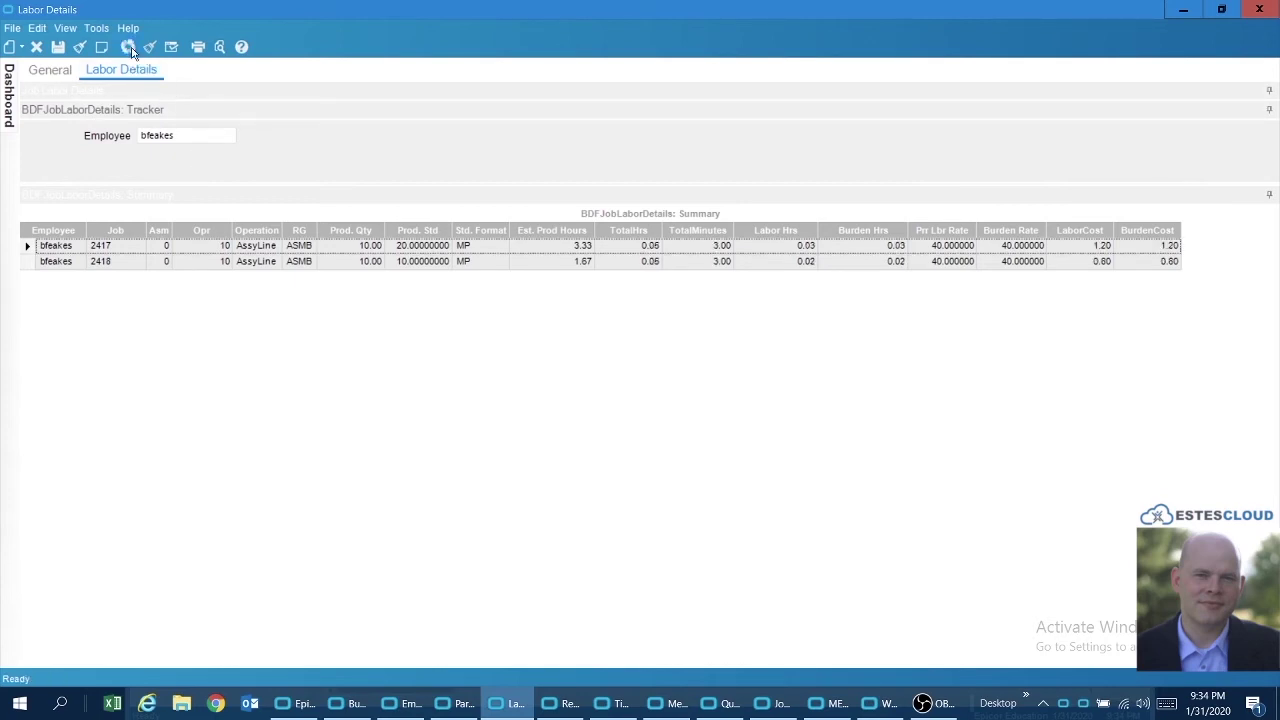